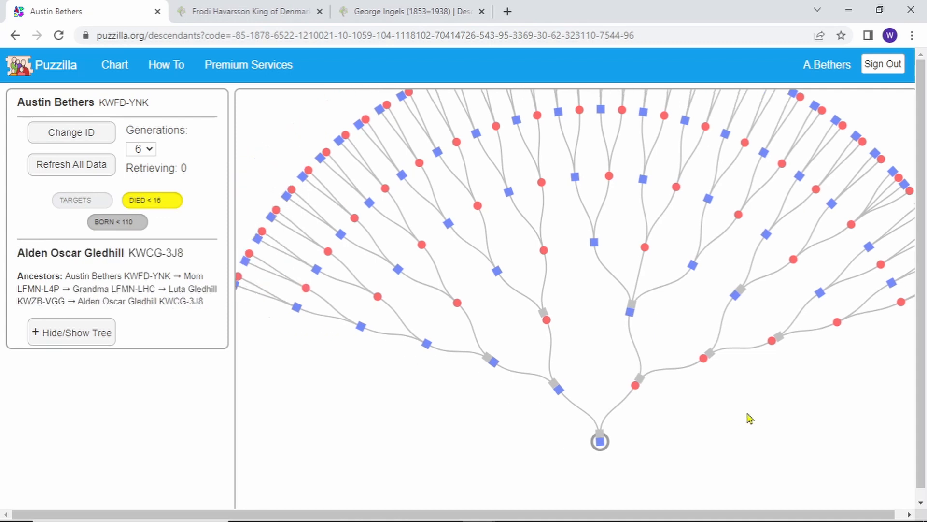
Extend the ancestor fan chart to 12 generations and look over the enlarged fan.
{"action": "scroll", "coordinate": [453, 376], "scroll_direction": "down", "scroll_amount": 2}
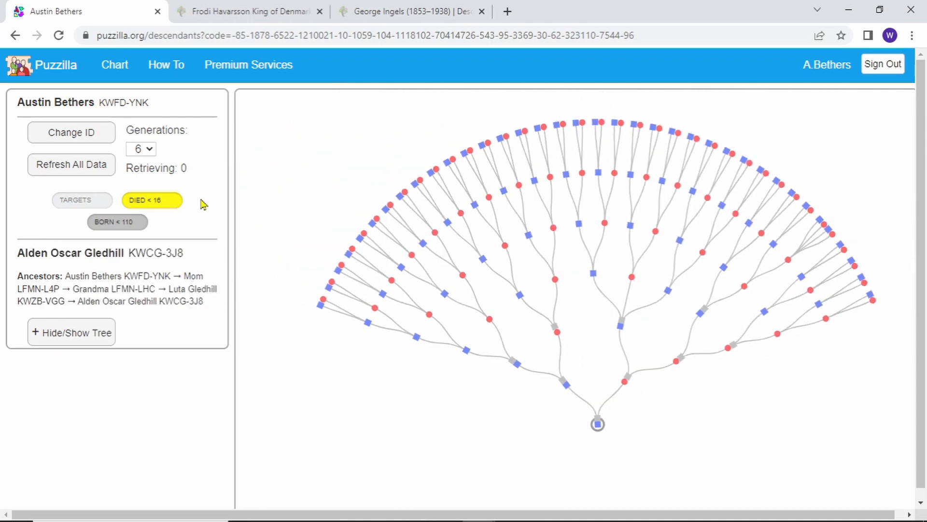
{"action": "left_click", "coordinate": [150, 149]}
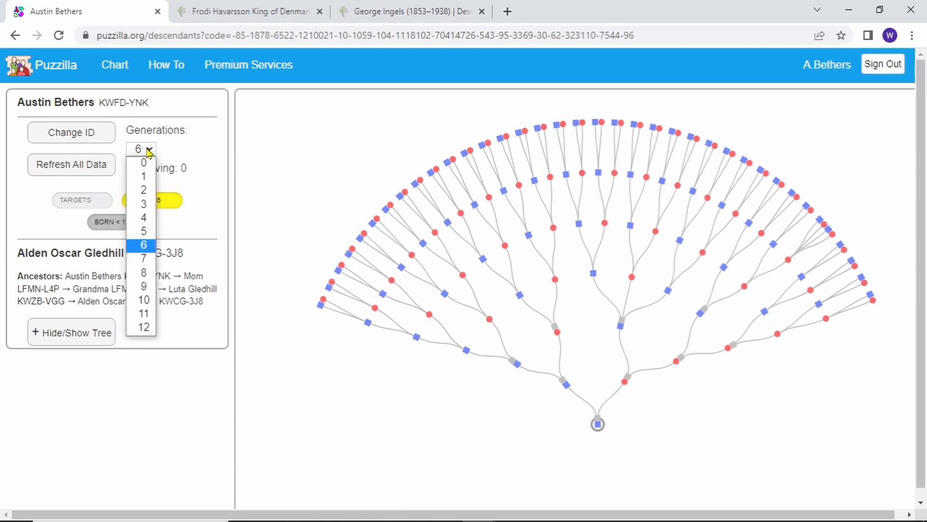
{"action": "left_click", "coordinate": [140, 328]}
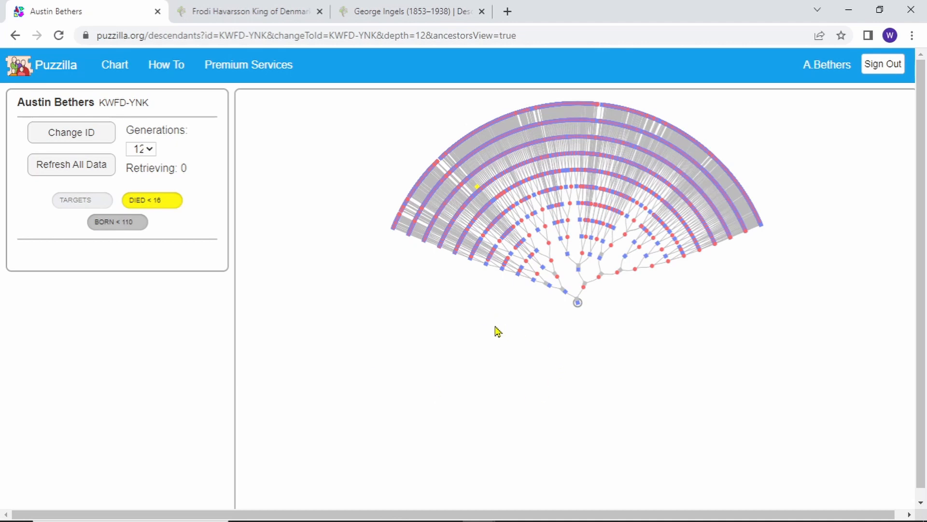
{"action": "scroll", "coordinate": [498, 331], "scroll_direction": "up", "scroll_amount": 5}
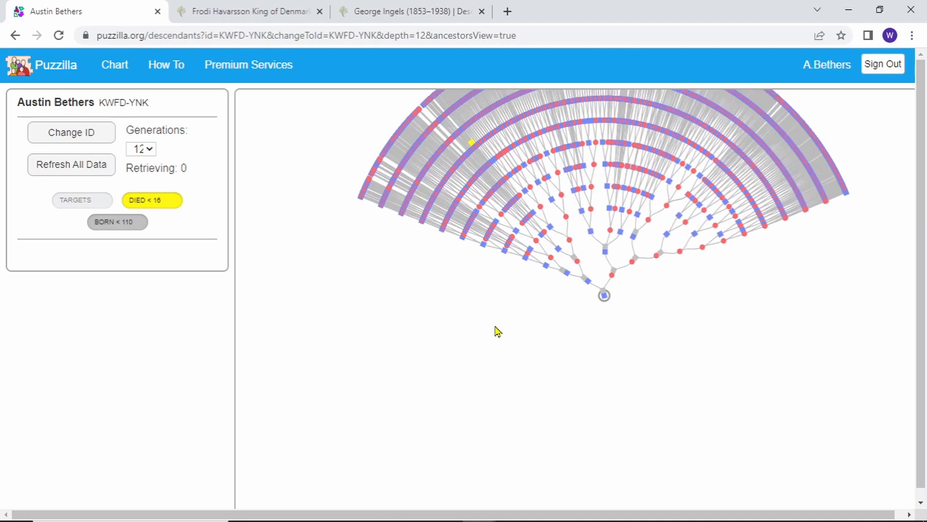
{"action": "left_click_drag", "start_coordinate": [472, 273], "coordinate": [465, 444]}
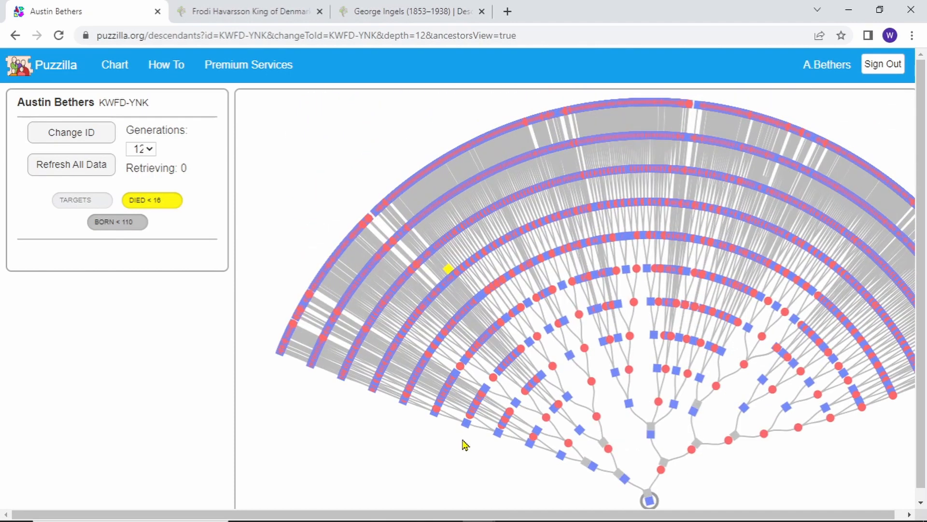
{"action": "left_click", "coordinate": [492, 289]}
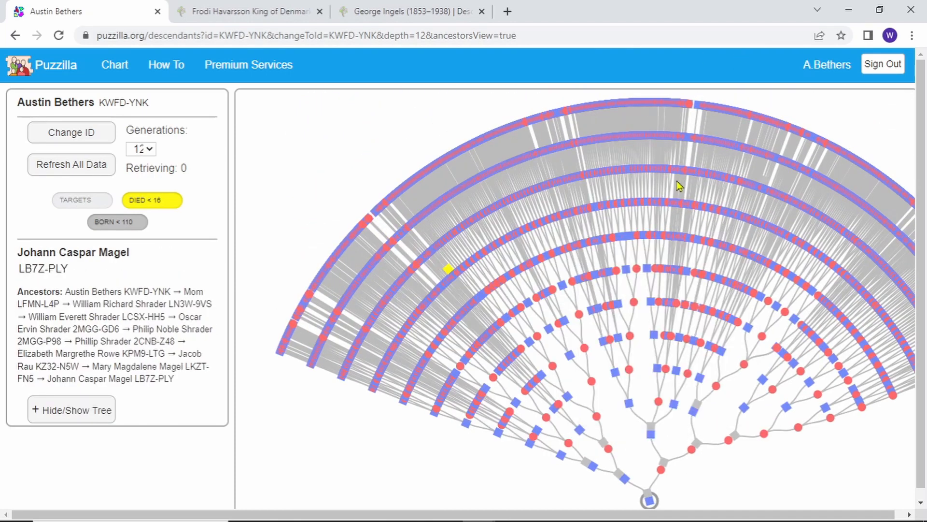
{"action": "left_click_drag", "start_coordinate": [851, 450], "coordinate": [802, 420]}
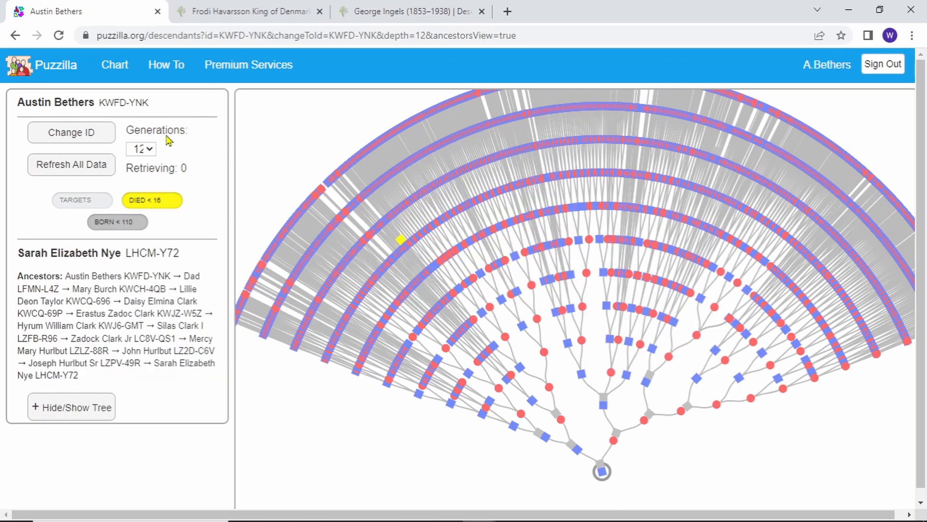
Limit the ancestor chart to 6 generations and open the descendants chart of a male outer-ring ancestor just left of the fan's centre.
{"action": "left_click", "coordinate": [142, 149]}
{"action": "left_click", "coordinate": [140, 202]}
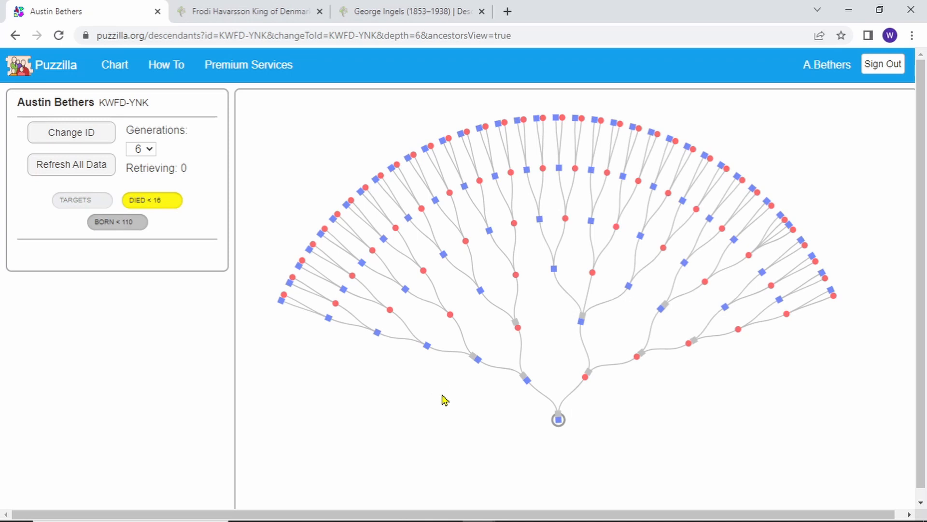
{"action": "mouse_move", "coordinate": [515, 127]}
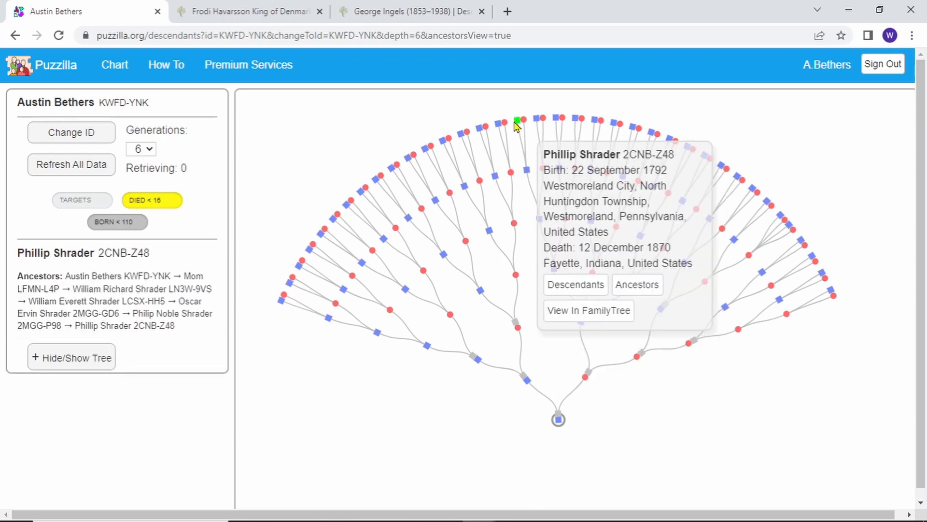
{"action": "left_click", "coordinate": [516, 125]}
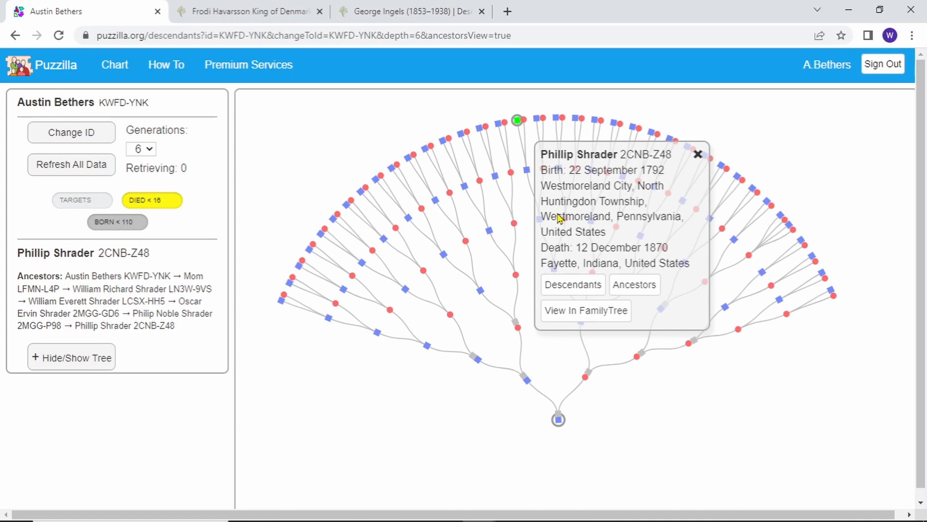
{"action": "left_click", "coordinate": [563, 286]}
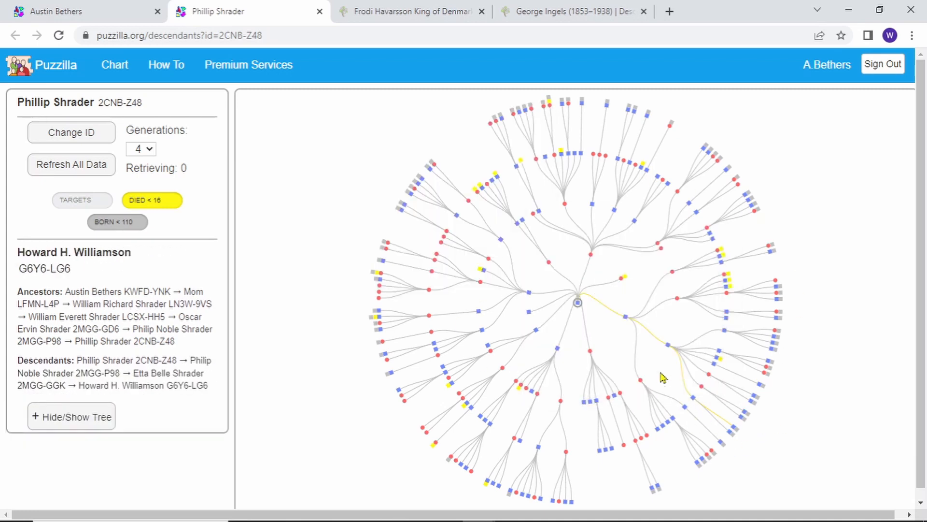
Examine the highlighted direct line and the neighbouring child branches around the central ancestor in the descendants chart.
{"action": "scroll", "coordinate": [661, 370], "scroll_direction": "up", "scroll_amount": 5}
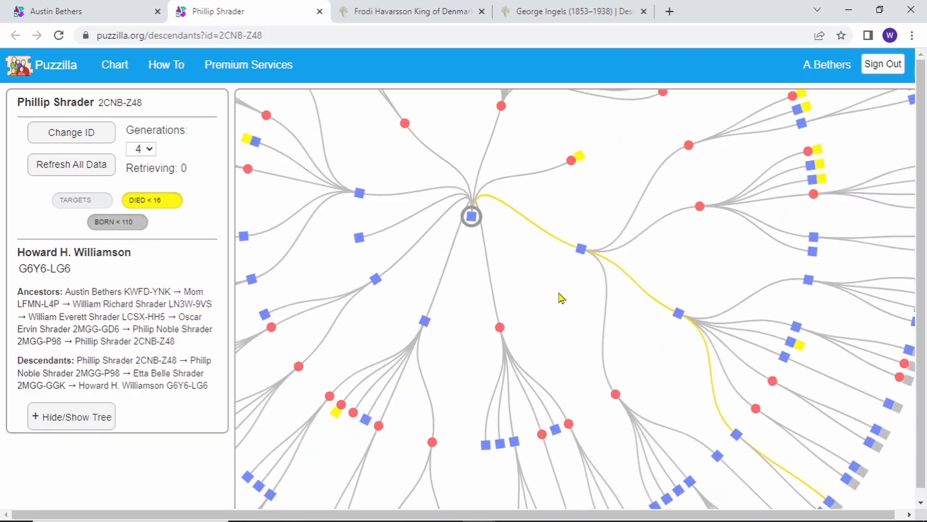
{"action": "left_click_drag", "start_coordinate": [562, 297], "coordinate": [590, 363]}
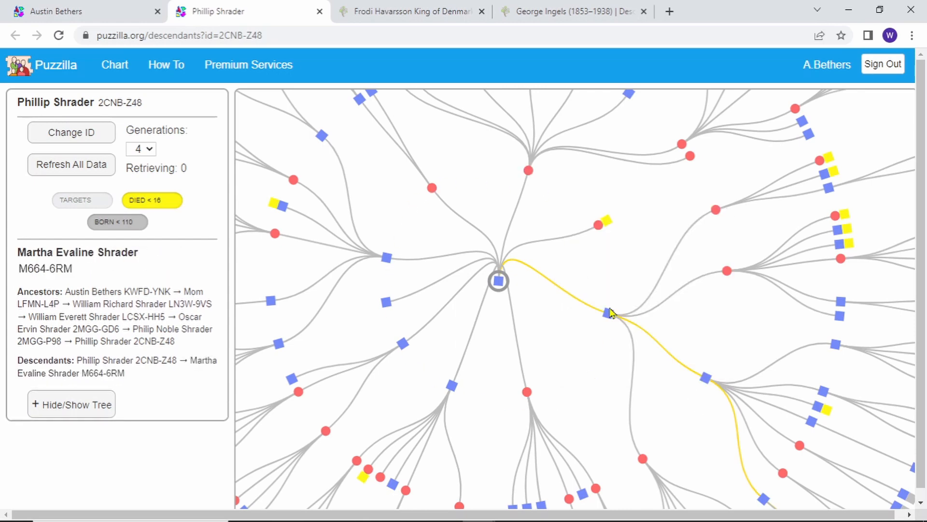
{"action": "left_click", "coordinate": [499, 281]}
{"action": "left_click", "coordinate": [609, 313]}
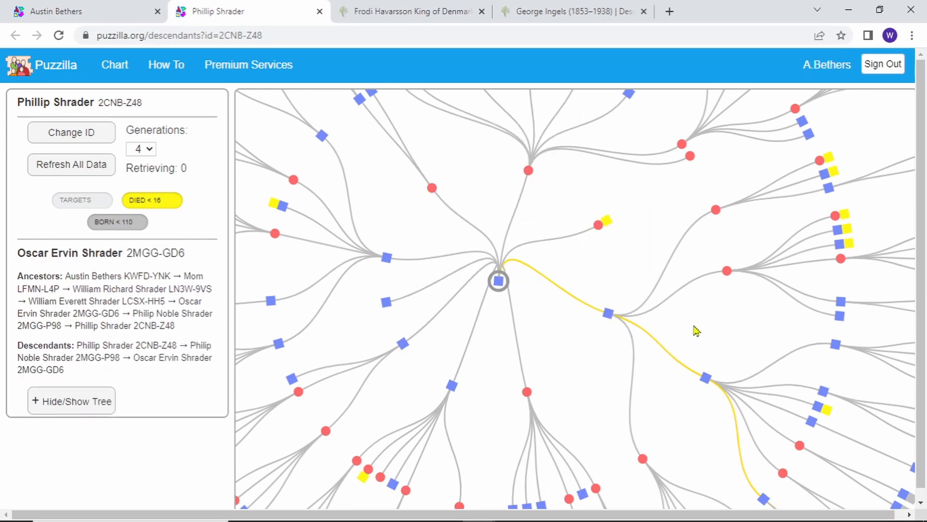
{"action": "left_click_drag", "start_coordinate": [589, 265], "coordinate": [644, 269]}
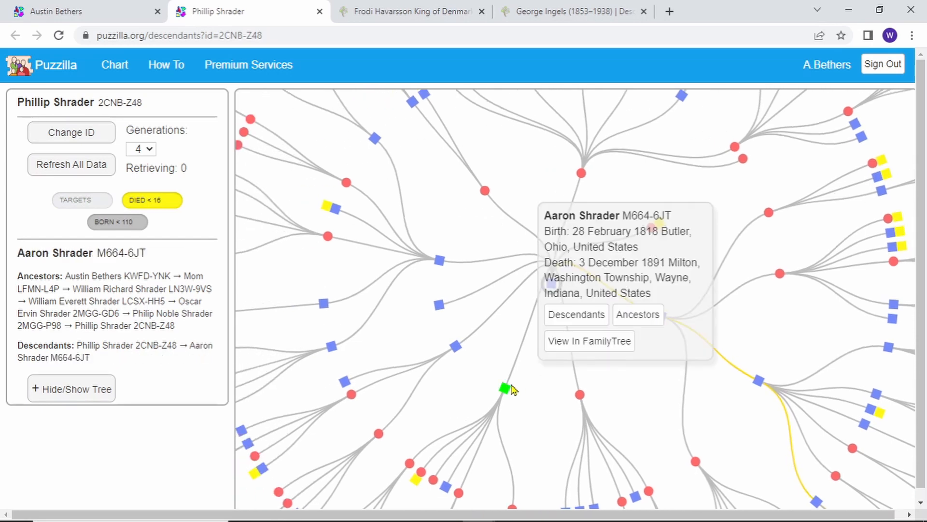
{"action": "mouse_move", "coordinate": [574, 378]}
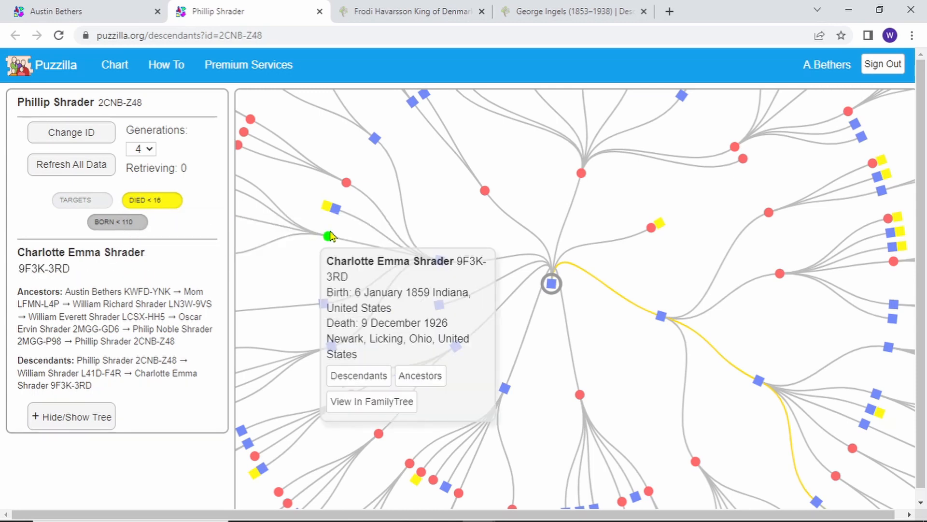
{"action": "mouse_move", "coordinate": [332, 209]}
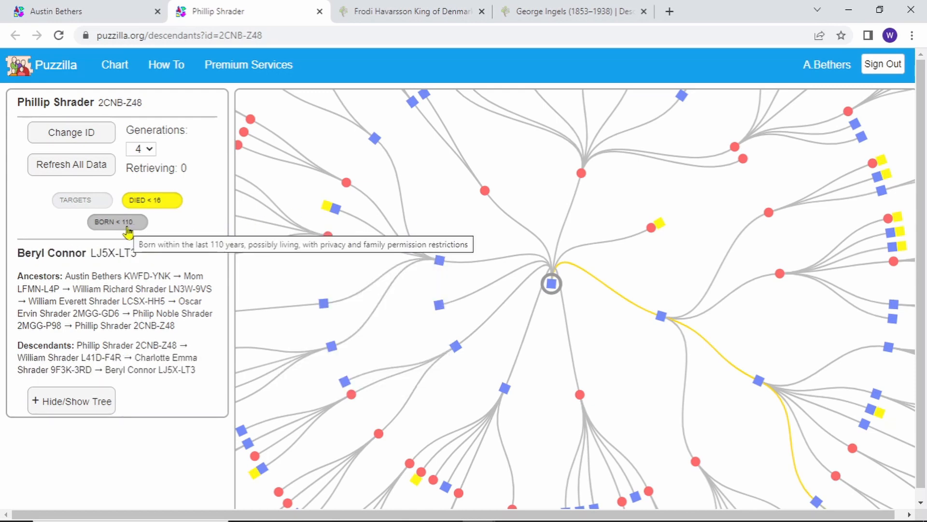
Survey the outer descendants and the lower branches of the chart for lines that end early.
{"action": "left_click_drag", "start_coordinate": [302, 263], "coordinate": [489, 236]}
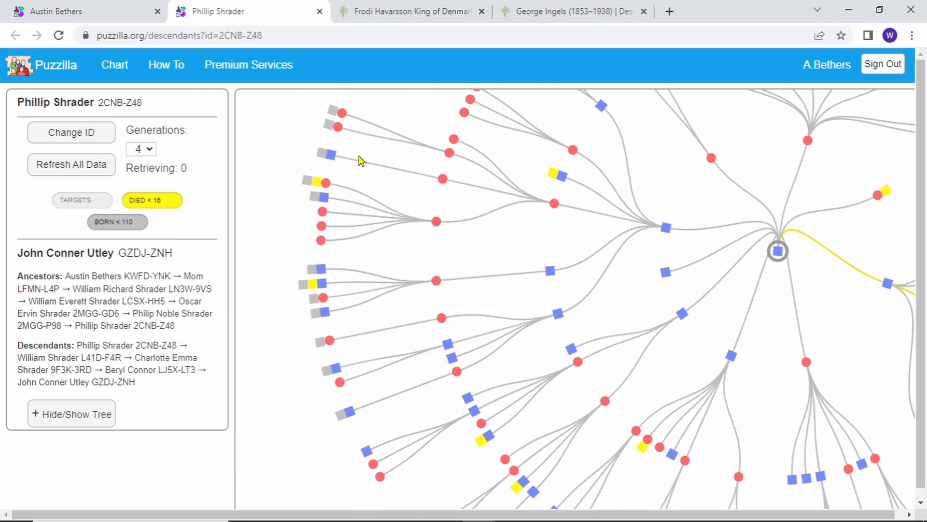
{"action": "left_click_drag", "start_coordinate": [370, 176], "coordinate": [360, 304]}
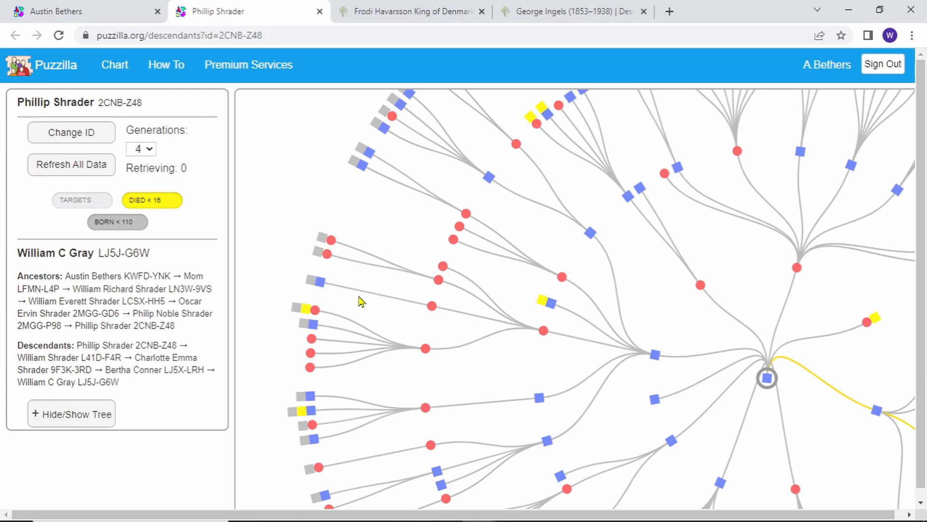
{"action": "left_click_drag", "start_coordinate": [672, 313], "coordinate": [524, 167]}
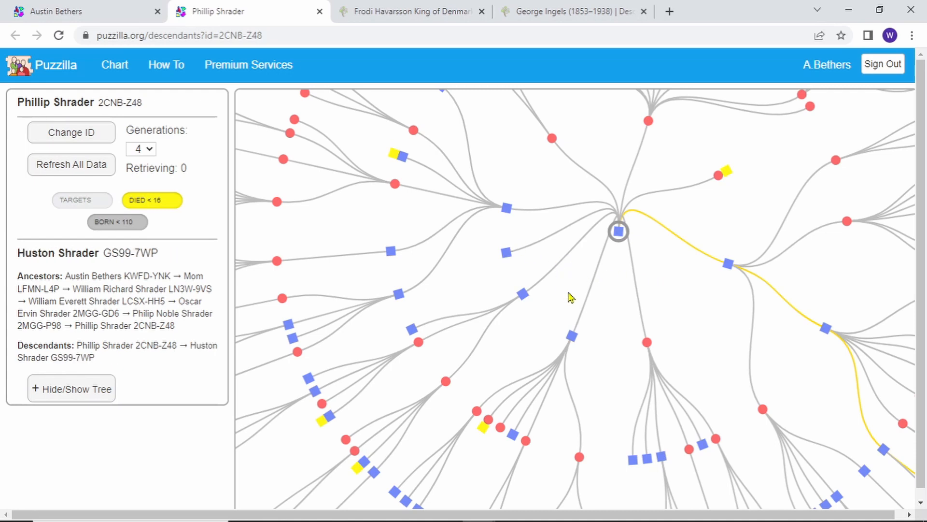
{"action": "left_click_drag", "start_coordinate": [597, 316], "coordinate": [578, 240]}
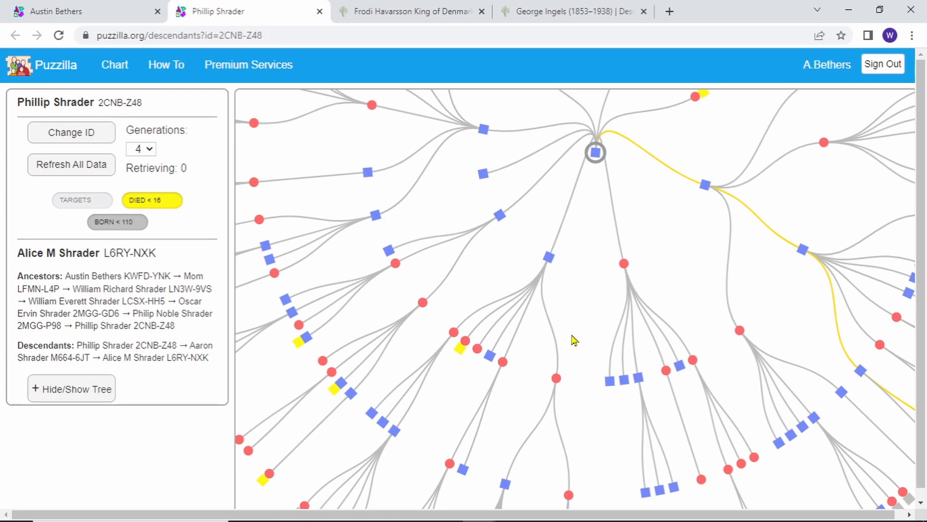
Check the childless grandchildren on the daughter's branch below the centre and open the middle of three adjacent grandsons in FamilyTree.
{"action": "mouse_move", "coordinate": [611, 381]}
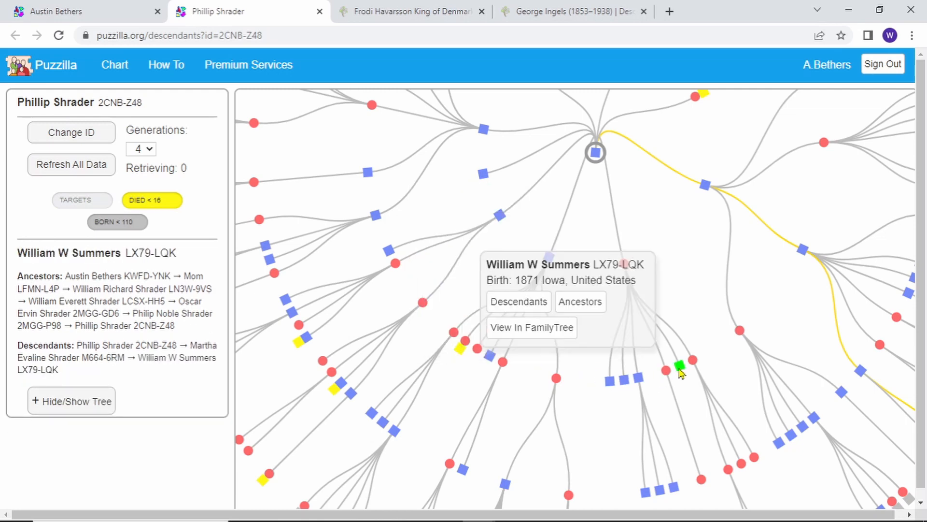
{"action": "mouse_move", "coordinate": [682, 369]}
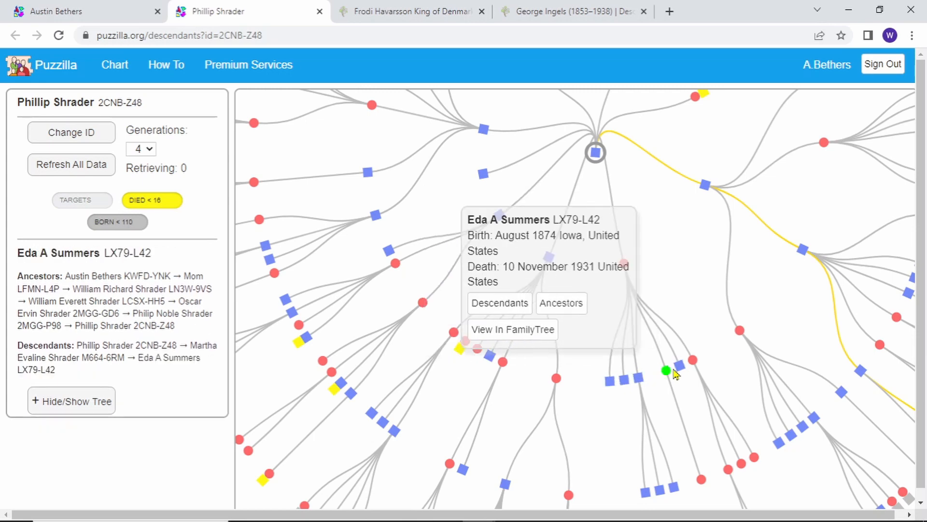
{"action": "left_click", "coordinate": [624, 382]}
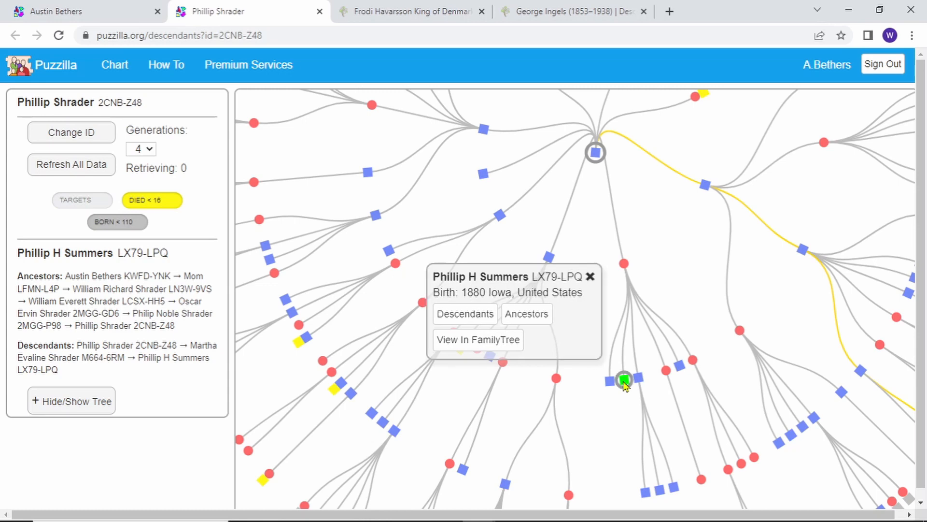
{"action": "left_click", "coordinate": [502, 349]}
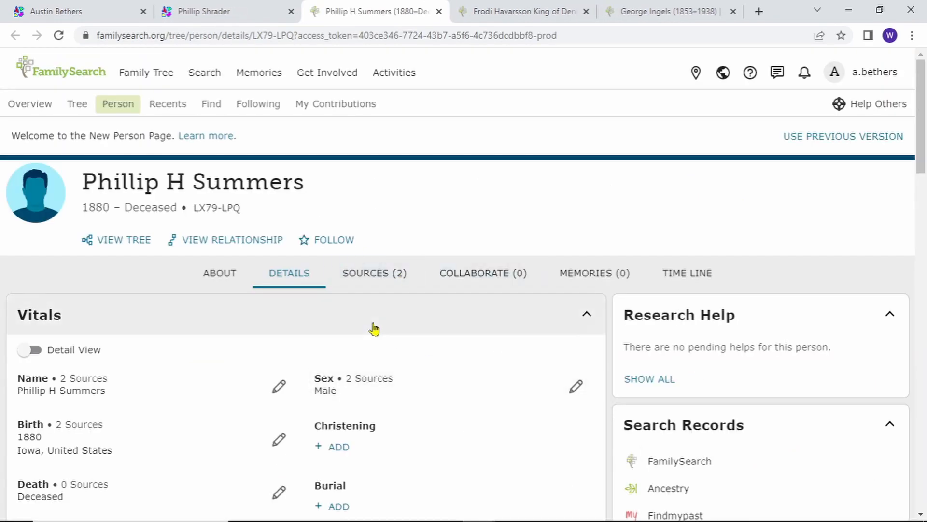
Review the spouse, children, parents and siblings listed in the person's family details.
{"action": "scroll", "coordinate": [372, 328], "scroll_direction": "down", "scroll_amount": 10}
{"action": "scroll", "coordinate": [357, 353], "scroll_direction": "down", "scroll_amount": 8}
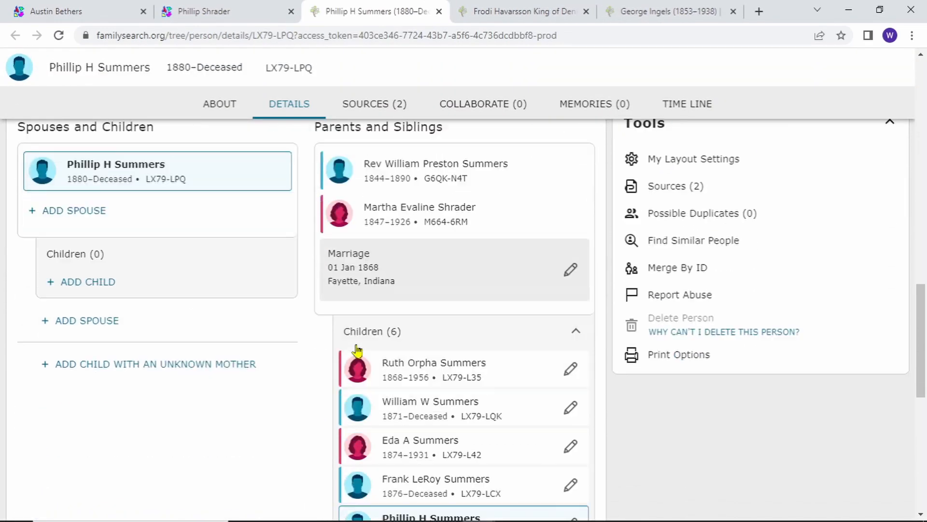
{"action": "mouse_move", "coordinate": [421, 327]}
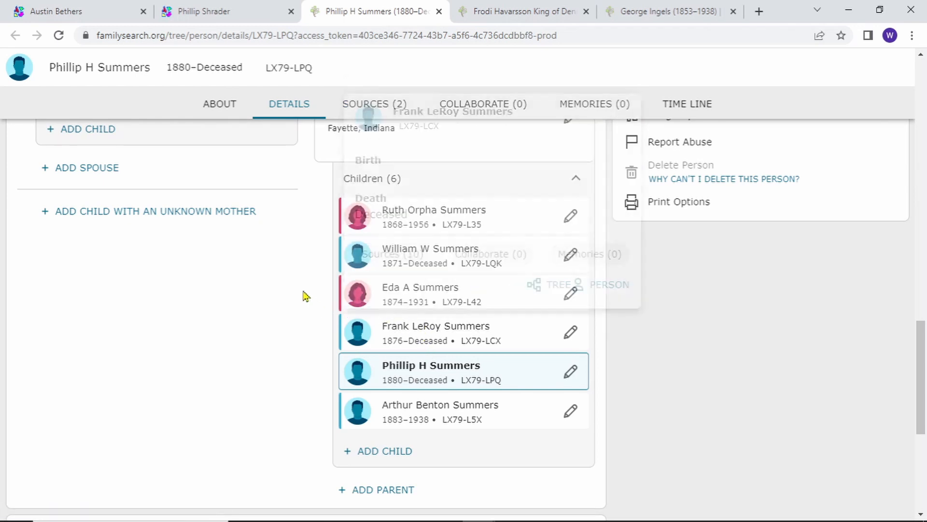
{"action": "mouse_move", "coordinate": [437, 252]}
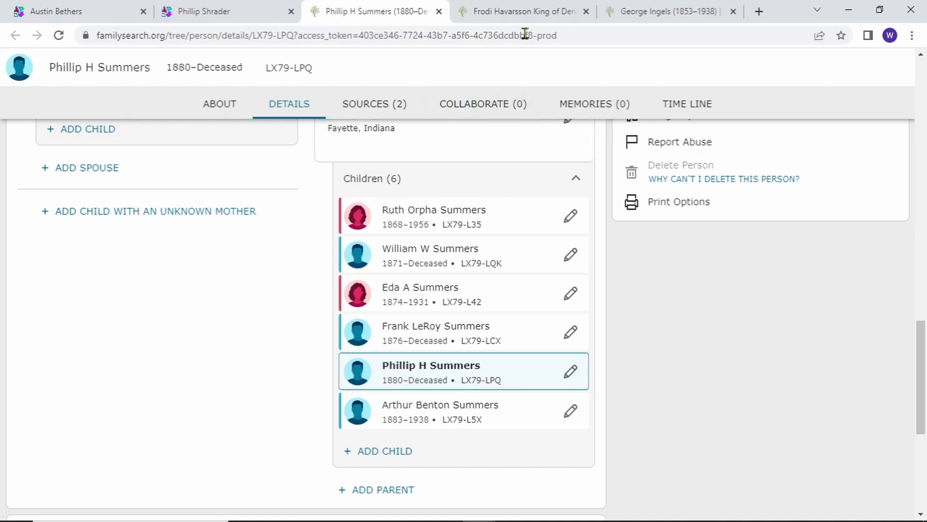
Switch to the FamilySearch fan chart, look over its early Danish ancestors, and recentre it on the home person.
{"action": "left_click", "coordinate": [529, 15]}
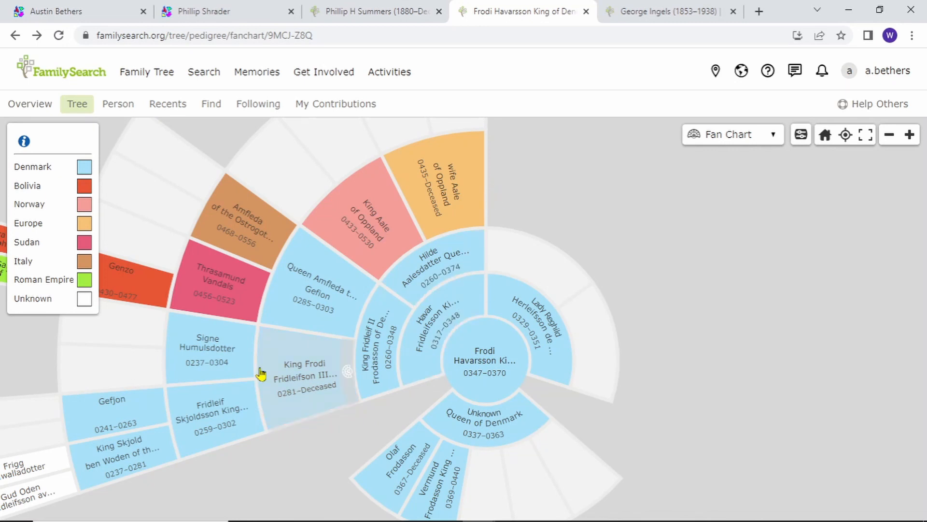
{"action": "left_click_drag", "start_coordinate": [234, 470], "coordinate": [317, 395]}
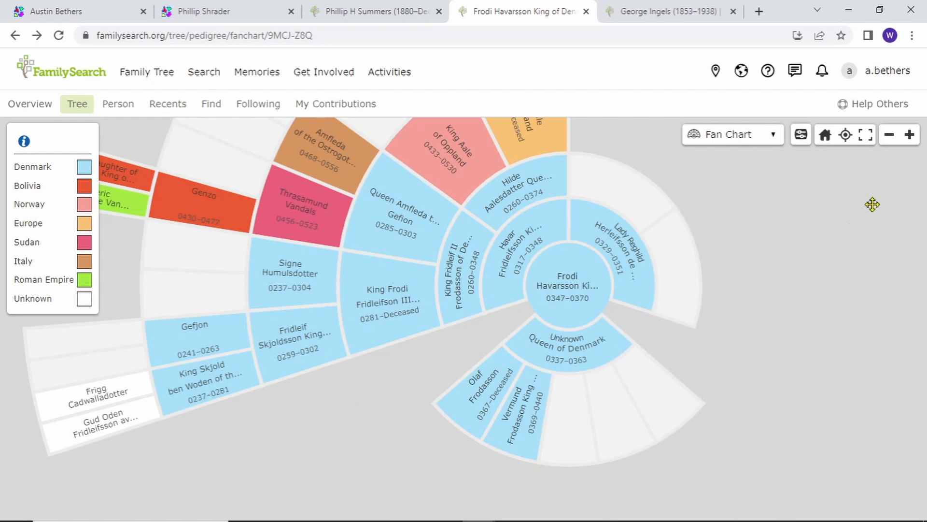
{"action": "left_click", "coordinate": [827, 138]}
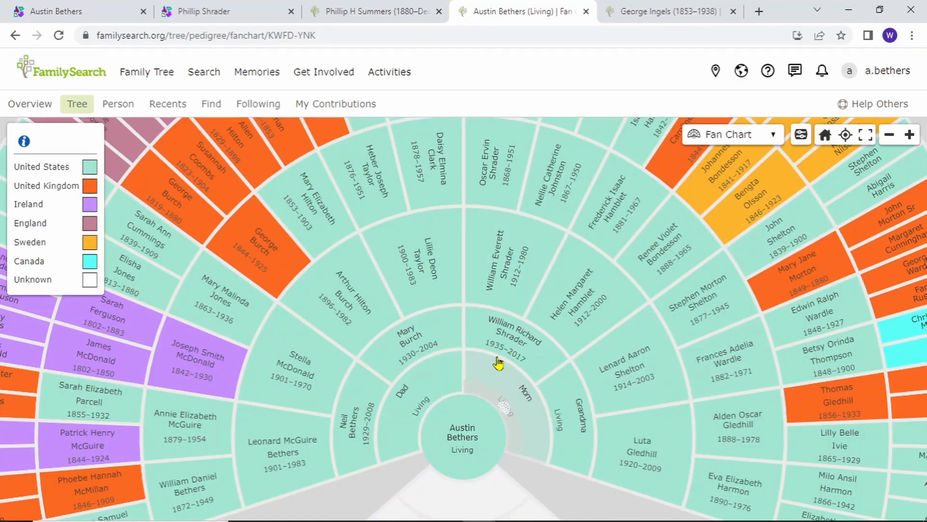
Switch to the descendancy tree and view the ancestors offered for expanding it upward, without selecting one.
{"action": "left_click", "coordinate": [642, 11]}
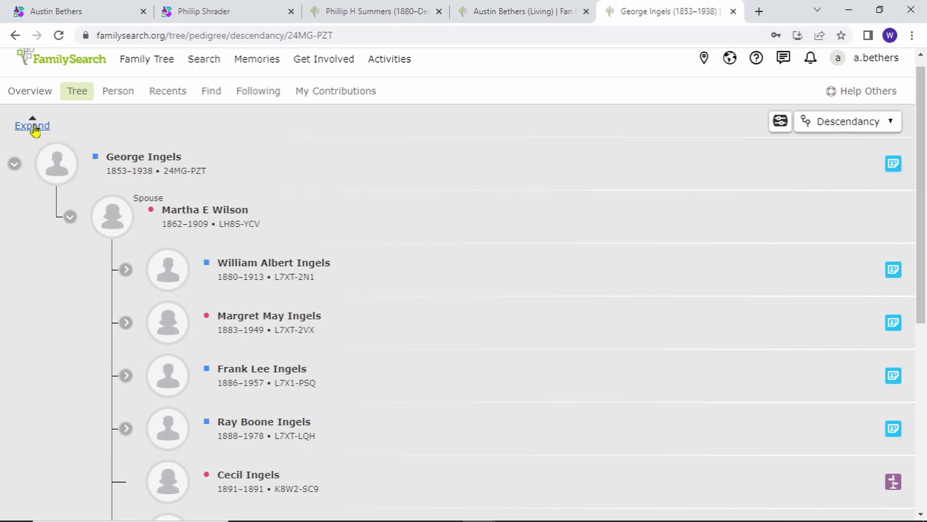
{"action": "left_click", "coordinate": [35, 126]}
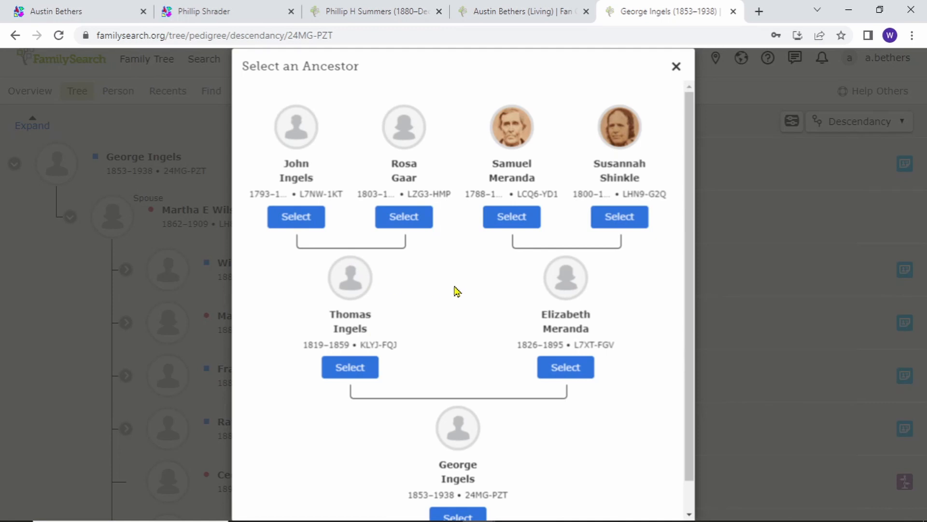
{"action": "left_click", "coordinate": [675, 68]}
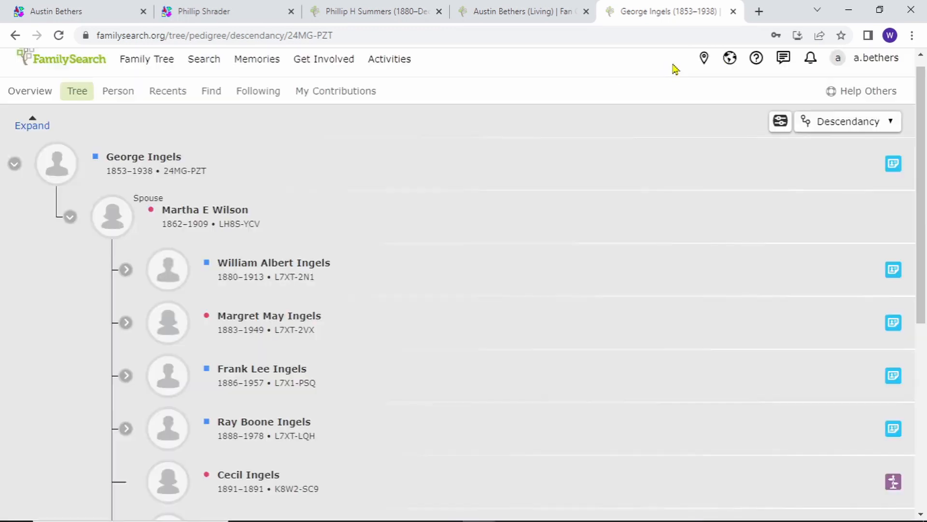
Recentre the descendancy tree on the couple's fourth listed child.
{"action": "scroll", "coordinate": [112, 323], "scroll_direction": "down", "scroll_amount": 1}
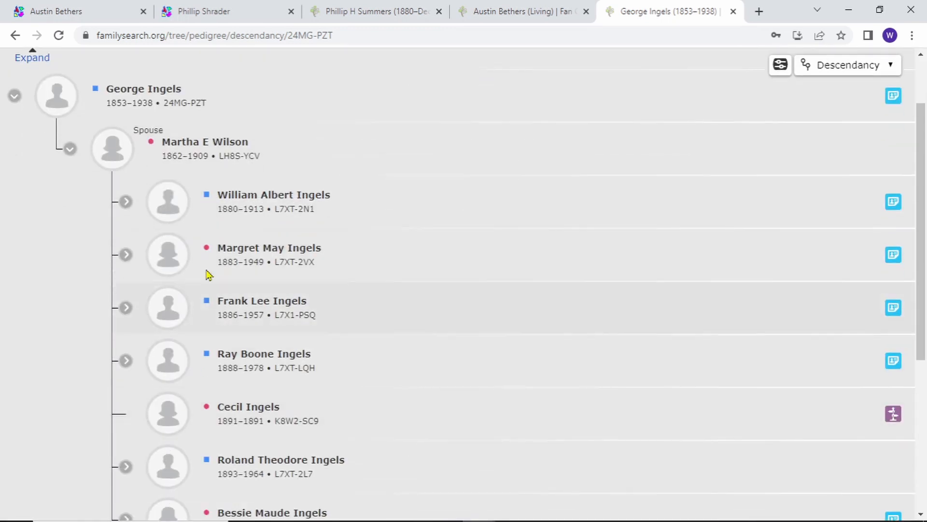
{"action": "left_click", "coordinate": [168, 361]}
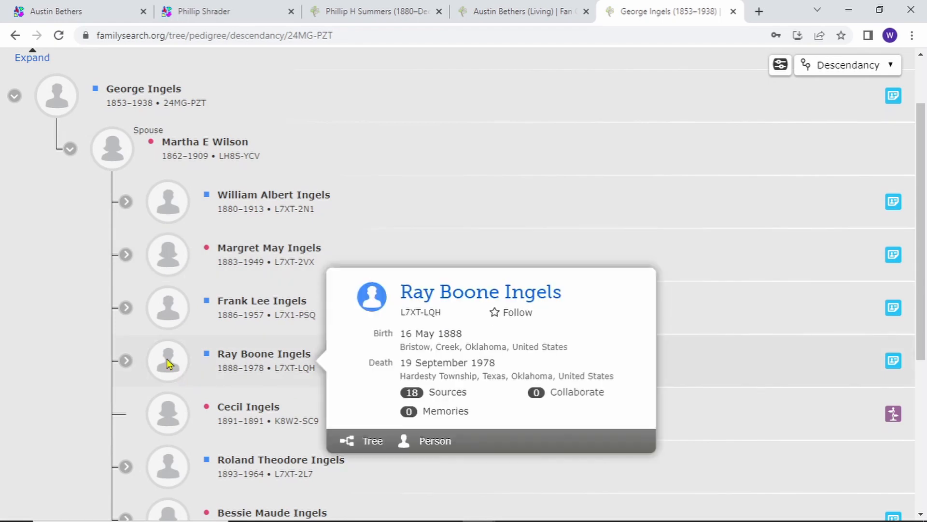
{"action": "left_click", "coordinate": [372, 441]}
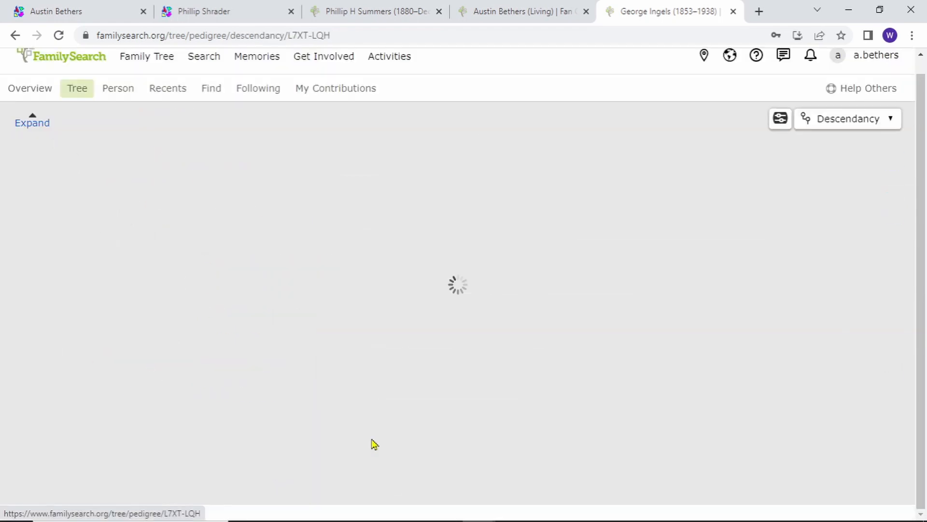